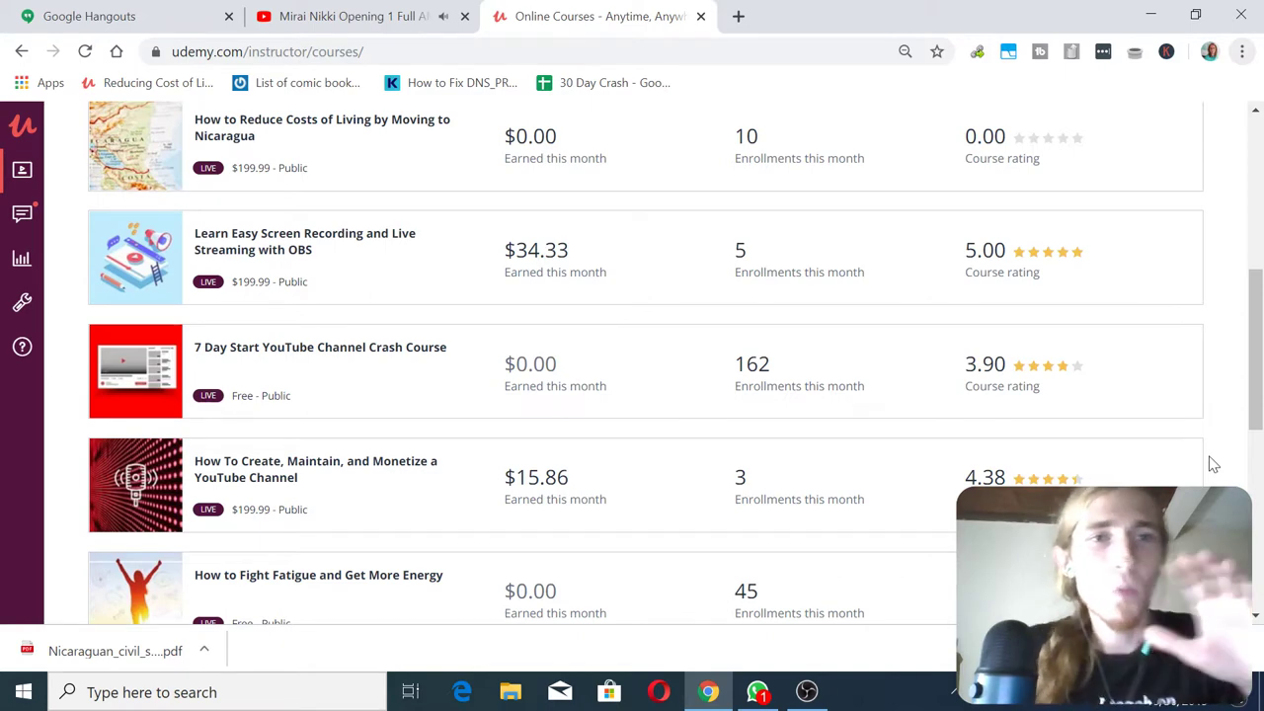
Review the monthly earnings, enrollments and ratings of the courses in the instructor course list
{"action": "scroll", "coordinate": [1171, 442], "scroll_direction": "up", "scroll_amount": 1}
{"action": "scroll", "coordinate": [1171, 442], "scroll_direction": "up", "scroll_amount": 1}
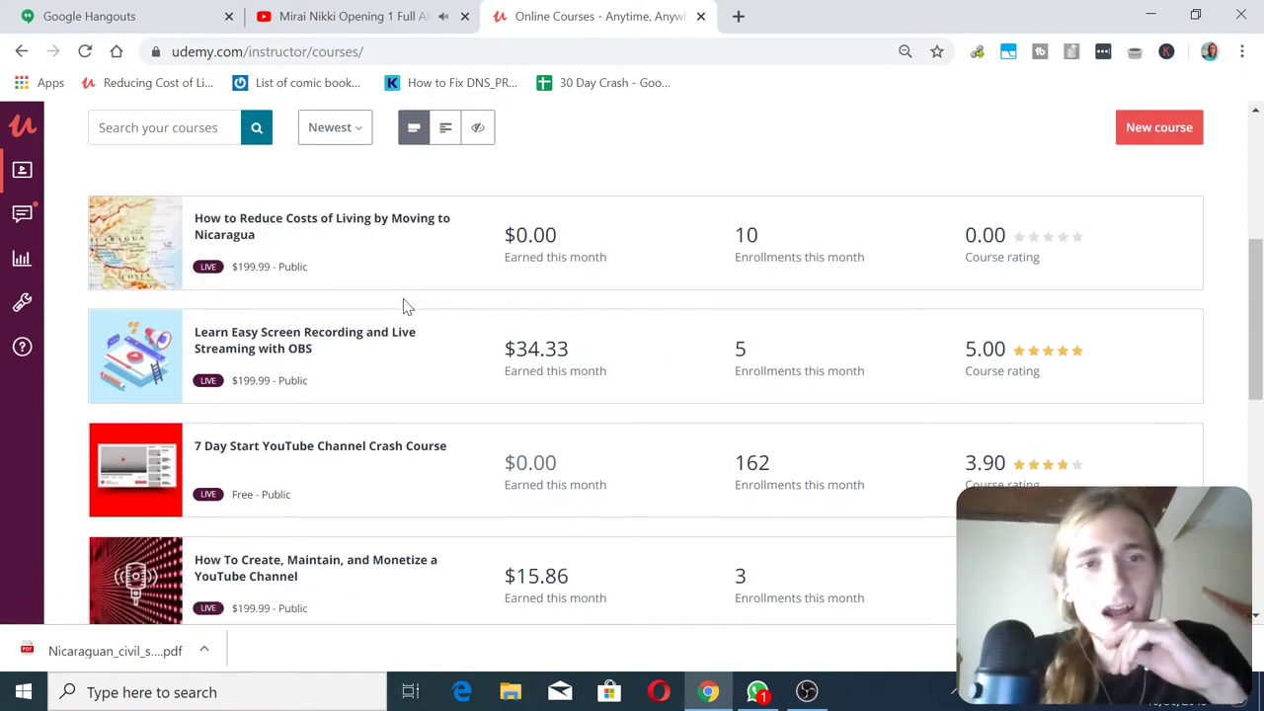
{"action": "mouse_move", "coordinate": [360, 283]}
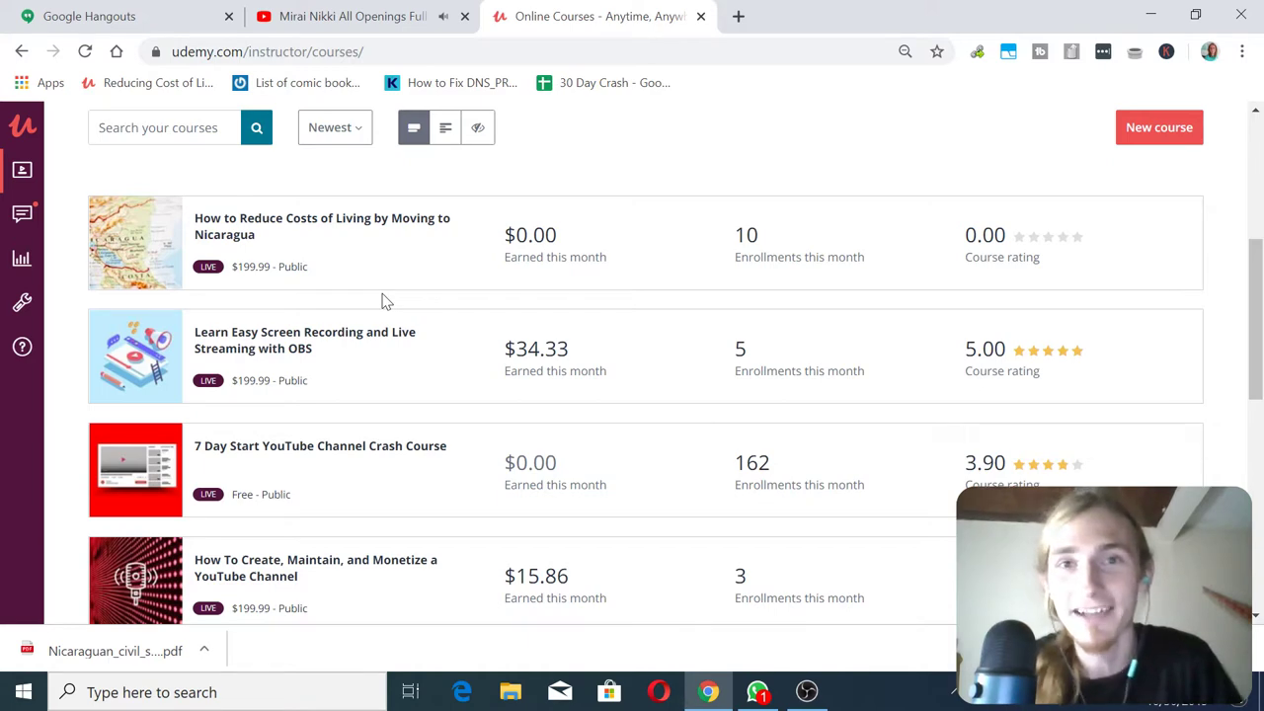
{"action": "scroll", "coordinate": [383, 300], "scroll_direction": "down", "scroll_amount": 3}
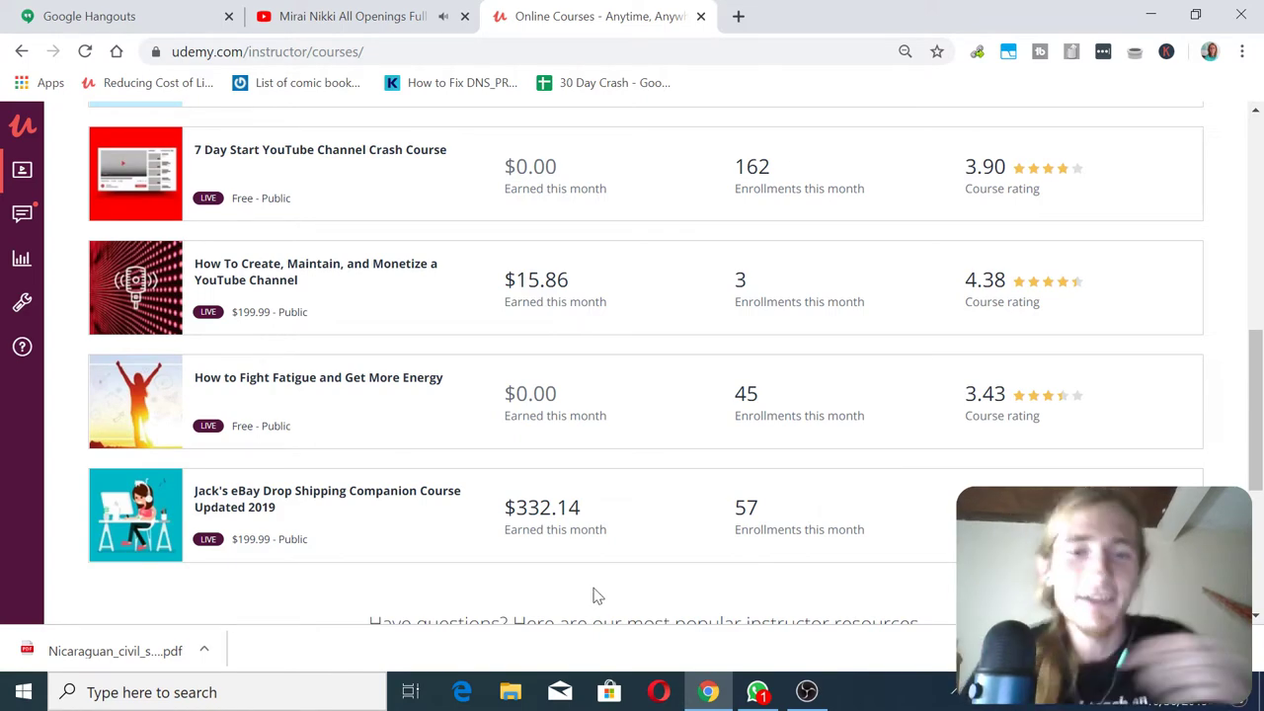
{"action": "scroll", "coordinate": [596, 595], "scroll_direction": "up", "scroll_amount": 2}
{"action": "scroll", "coordinate": [597, 594], "scroll_direction": "up", "scroll_amount": 2}
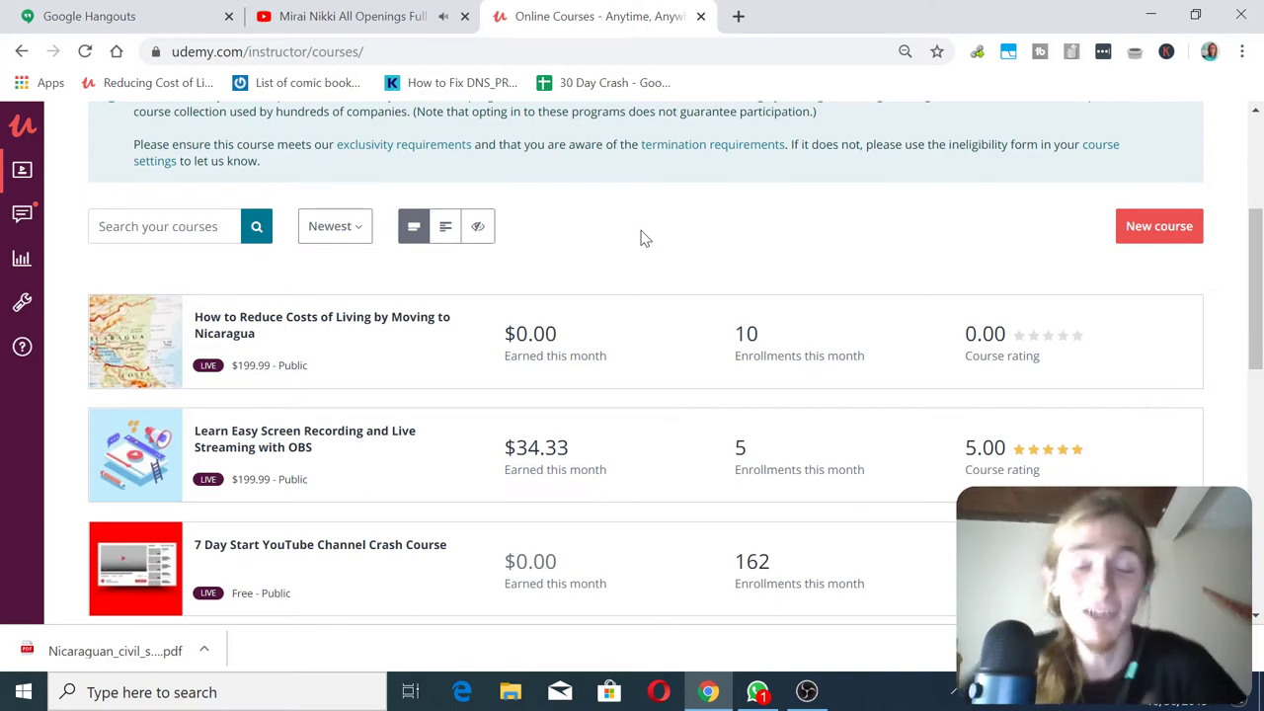
{"action": "scroll", "coordinate": [642, 237], "scroll_direction": "down", "scroll_amount": 5}
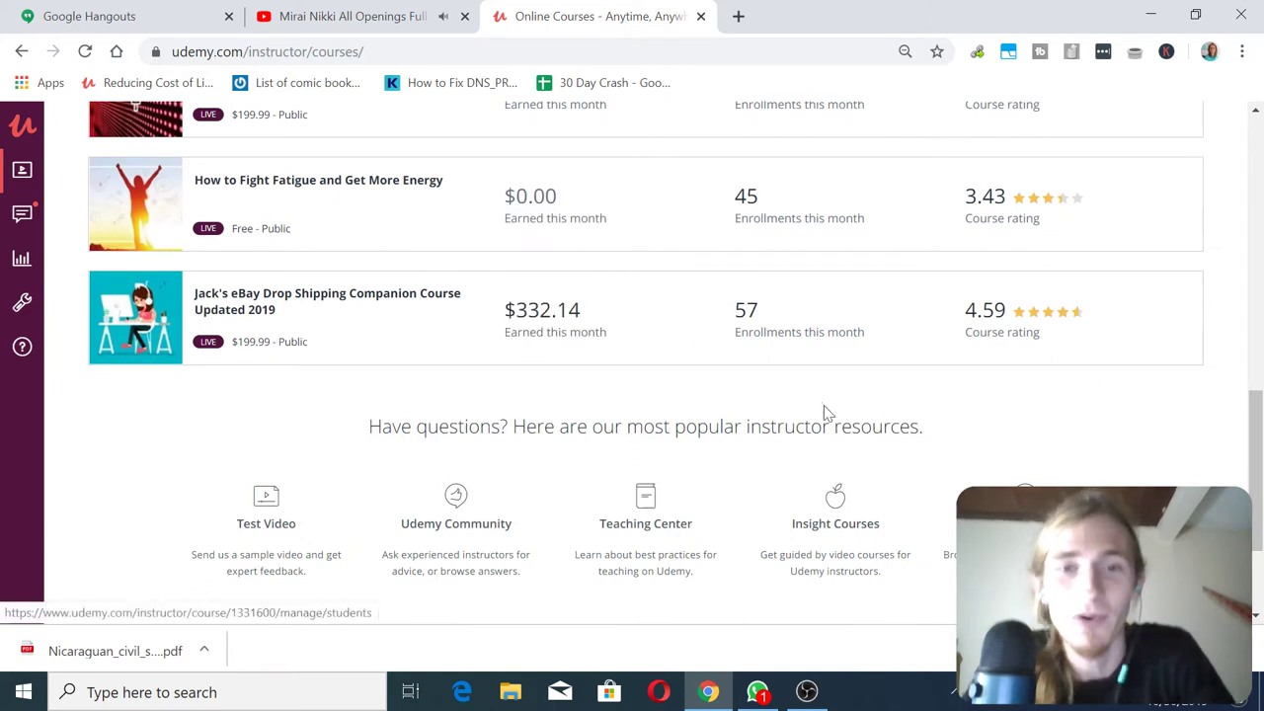
{"action": "scroll", "coordinate": [597, 404], "scroll_direction": "up", "scroll_amount": 1}
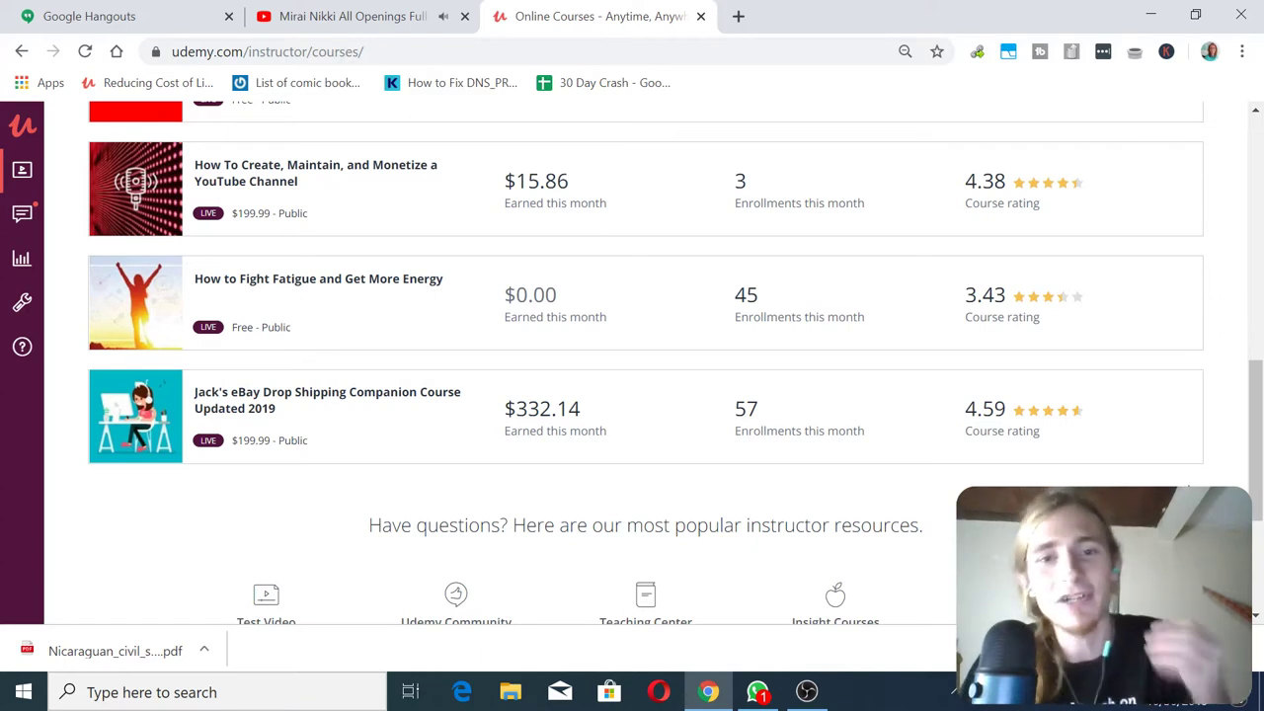
{"action": "mouse_move", "coordinate": [542, 436]}
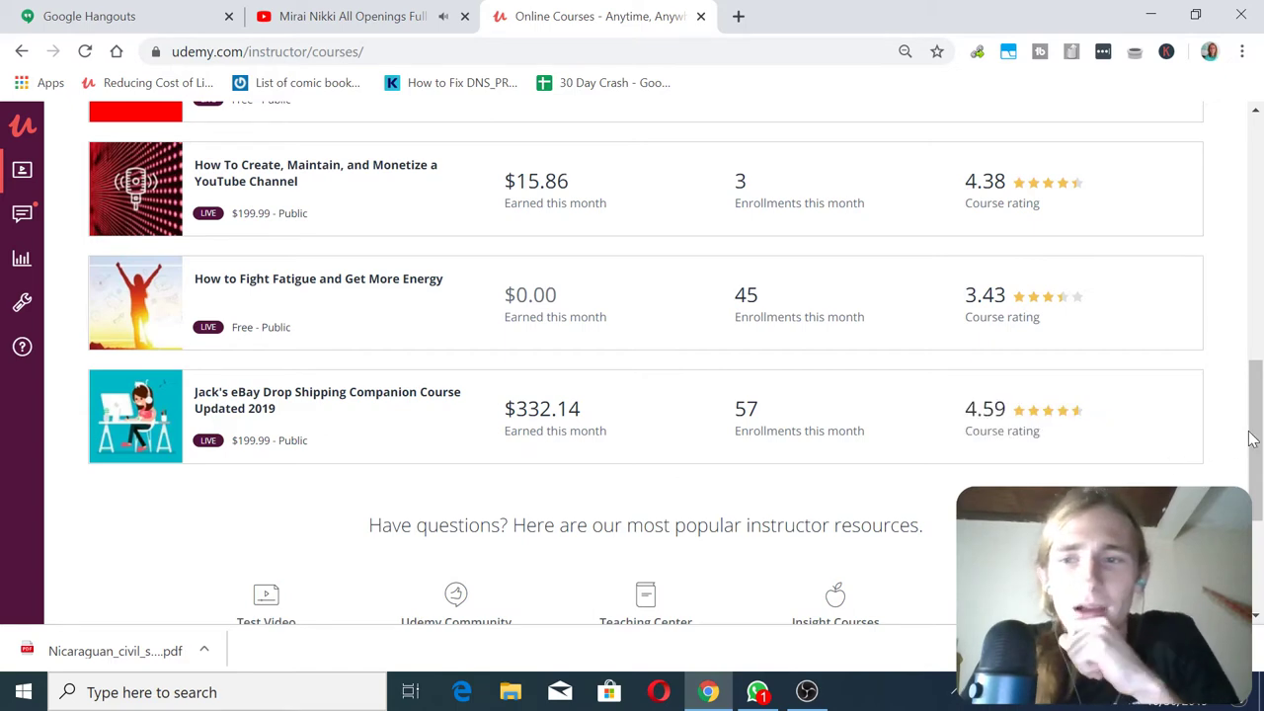
{"action": "left_click_drag", "start_coordinate": [1252, 438], "coordinate": [1258, 309]}
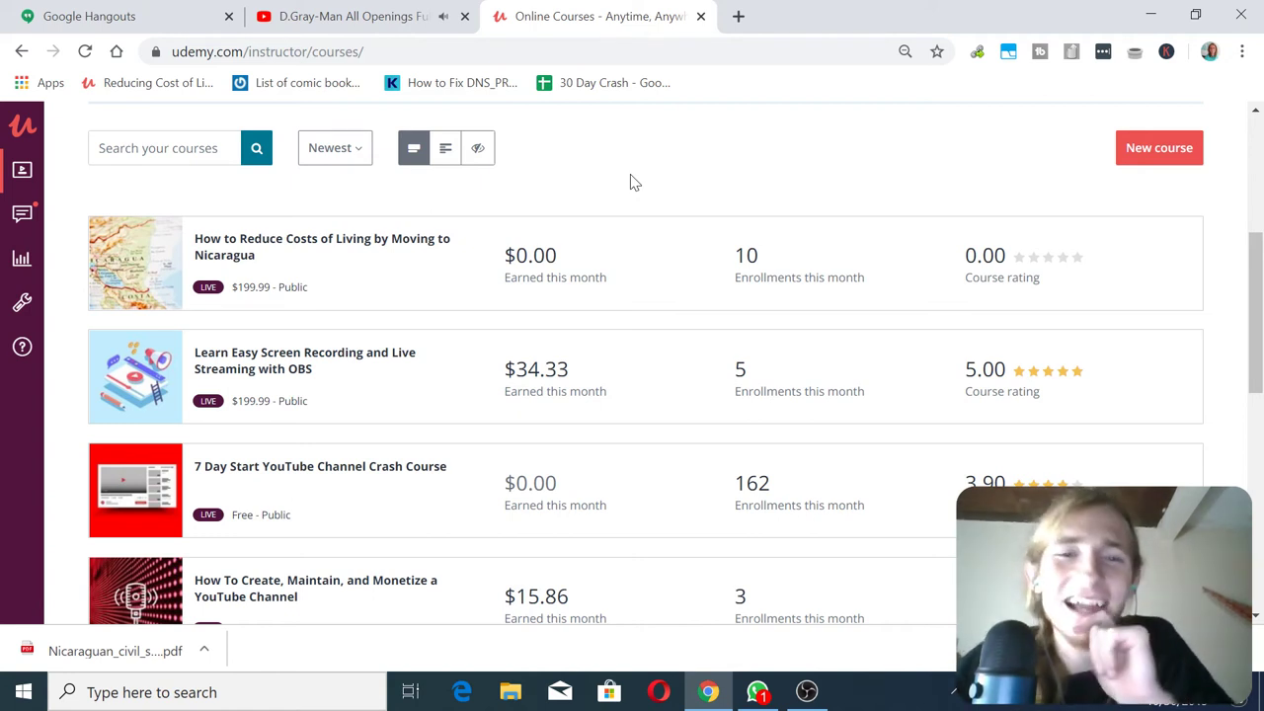
{"action": "mouse_move", "coordinate": [327, 288]}
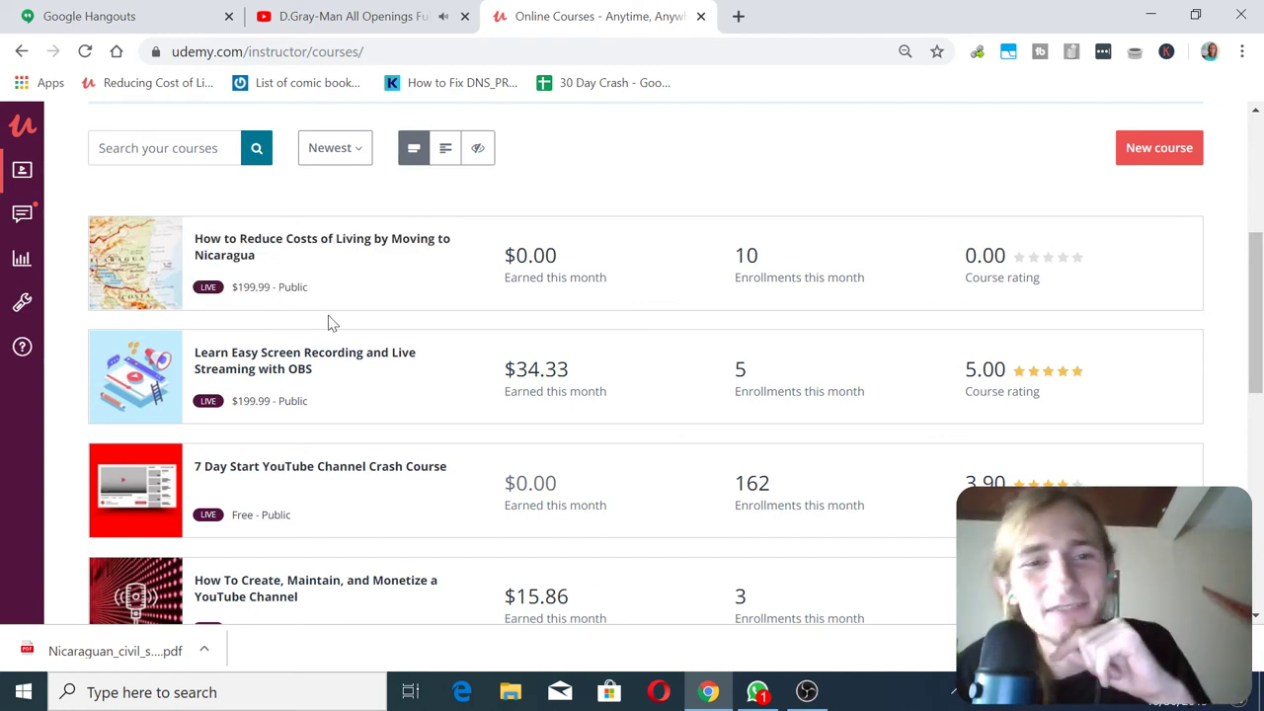
{"action": "left_click", "coordinate": [326, 287]}
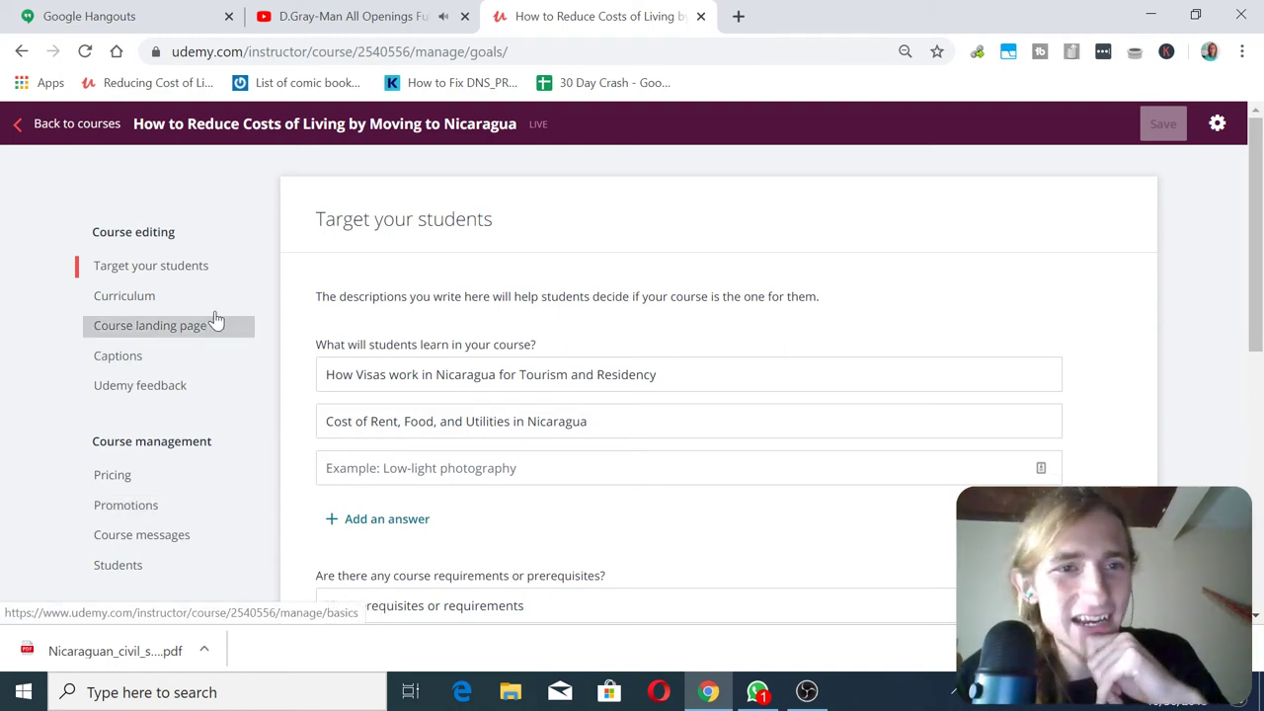
{"action": "left_click", "coordinate": [78, 123]}
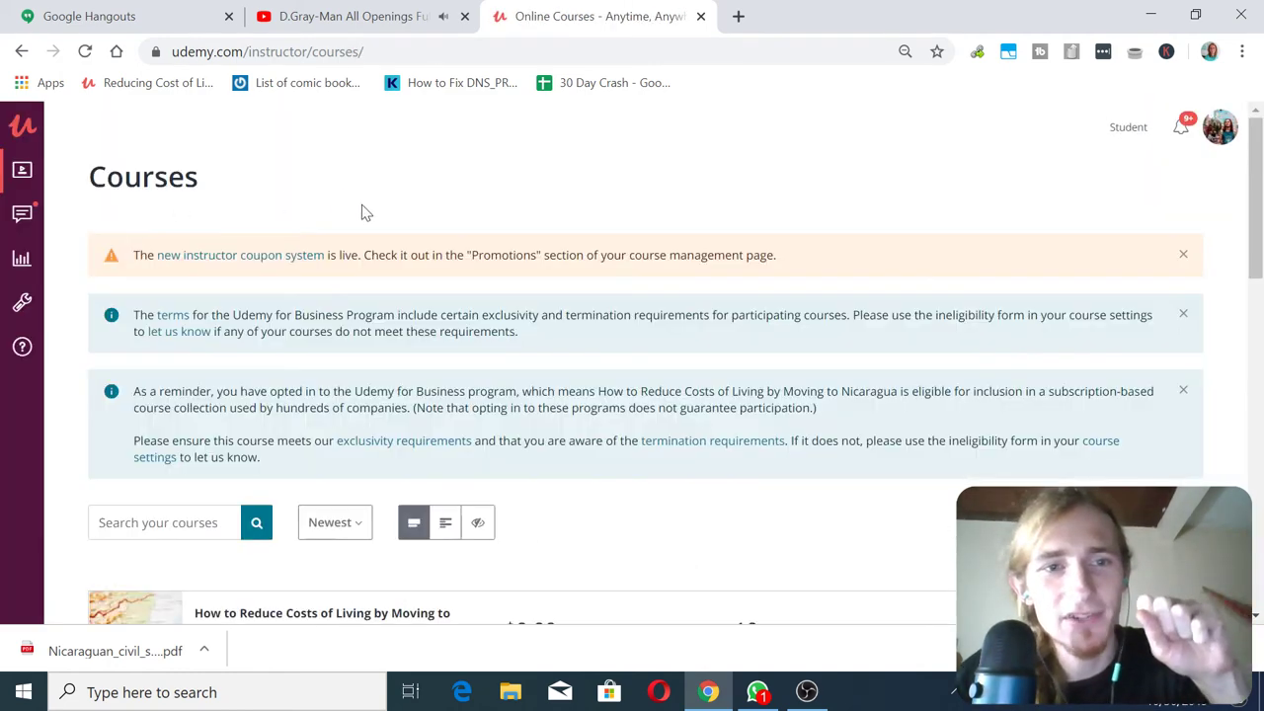
Open the landing page settings of the course "How to Reduce Costs of Living by Moving to Nicaragua"
{"action": "scroll", "coordinate": [362, 204], "scroll_direction": "down", "scroll_amount": 10}
{"action": "scroll", "coordinate": [451, 246], "scroll_direction": "up", "scroll_amount": 2}
{"action": "scroll", "coordinate": [451, 246], "scroll_direction": "down", "scroll_amount": 2}
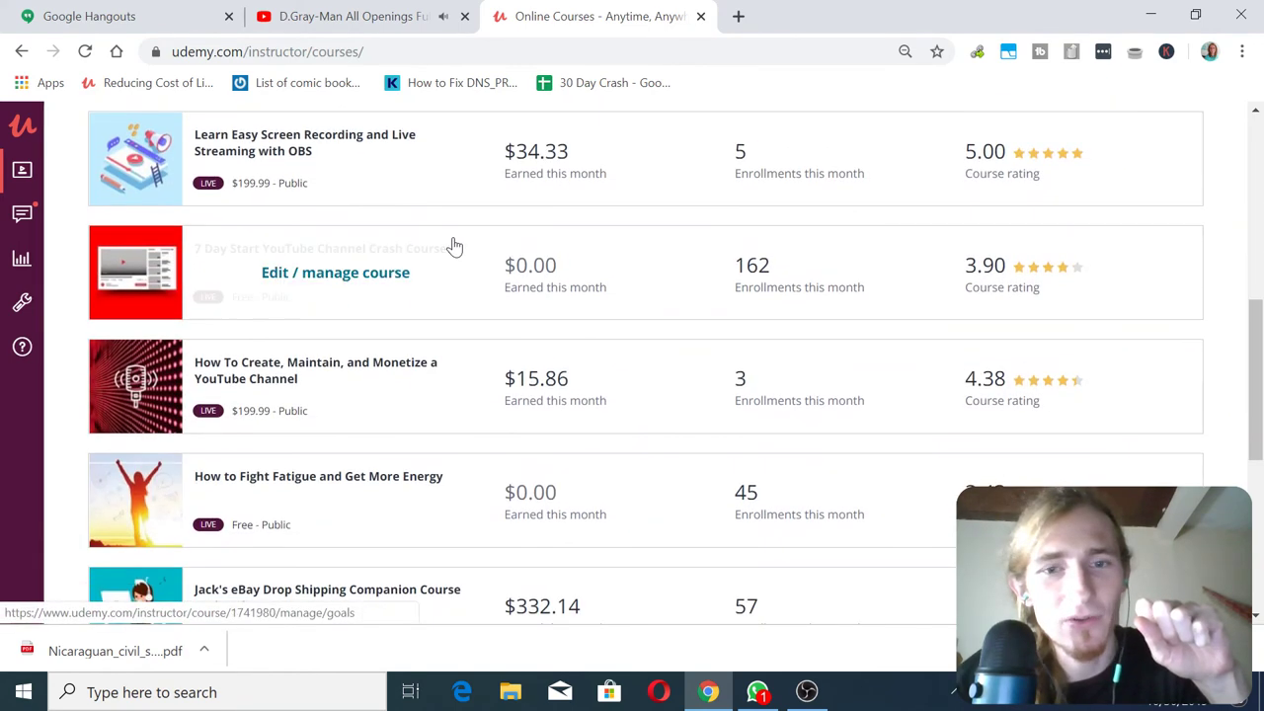
{"action": "scroll", "coordinate": [451, 246], "scroll_direction": "up", "scroll_amount": 1}
{"action": "left_click", "coordinate": [337, 158]}
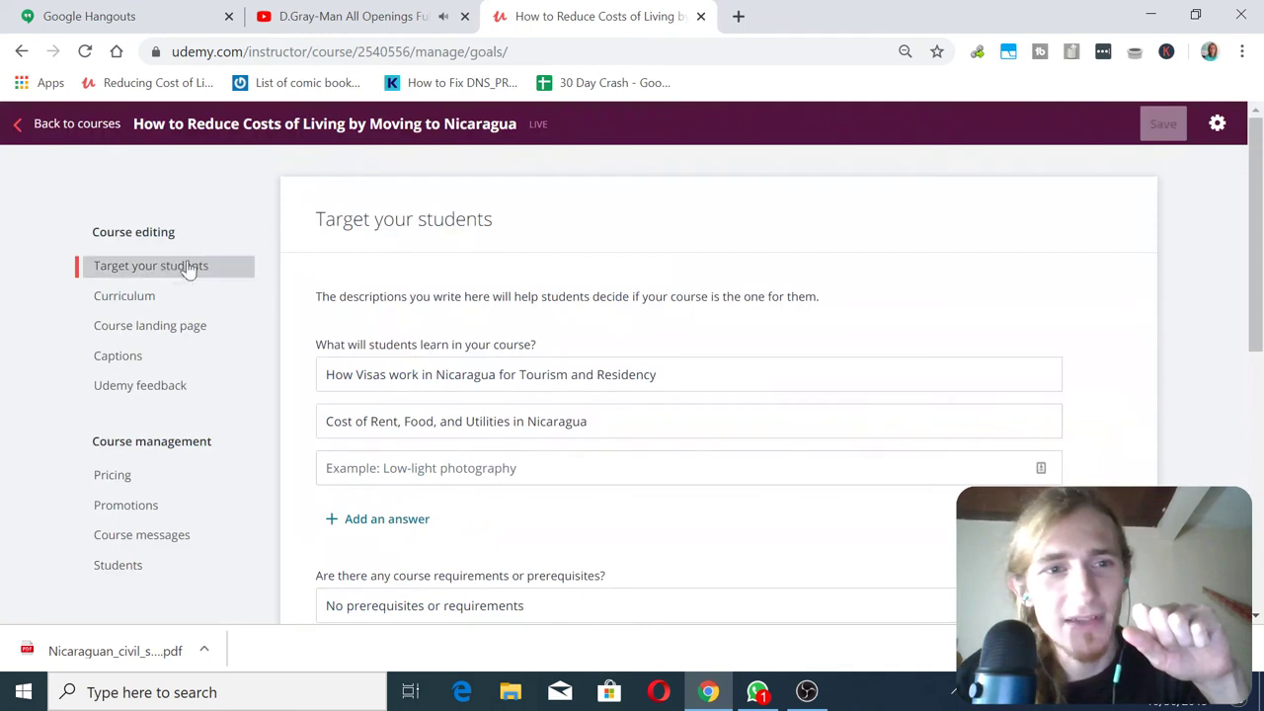
{"action": "left_click", "coordinate": [177, 324]}
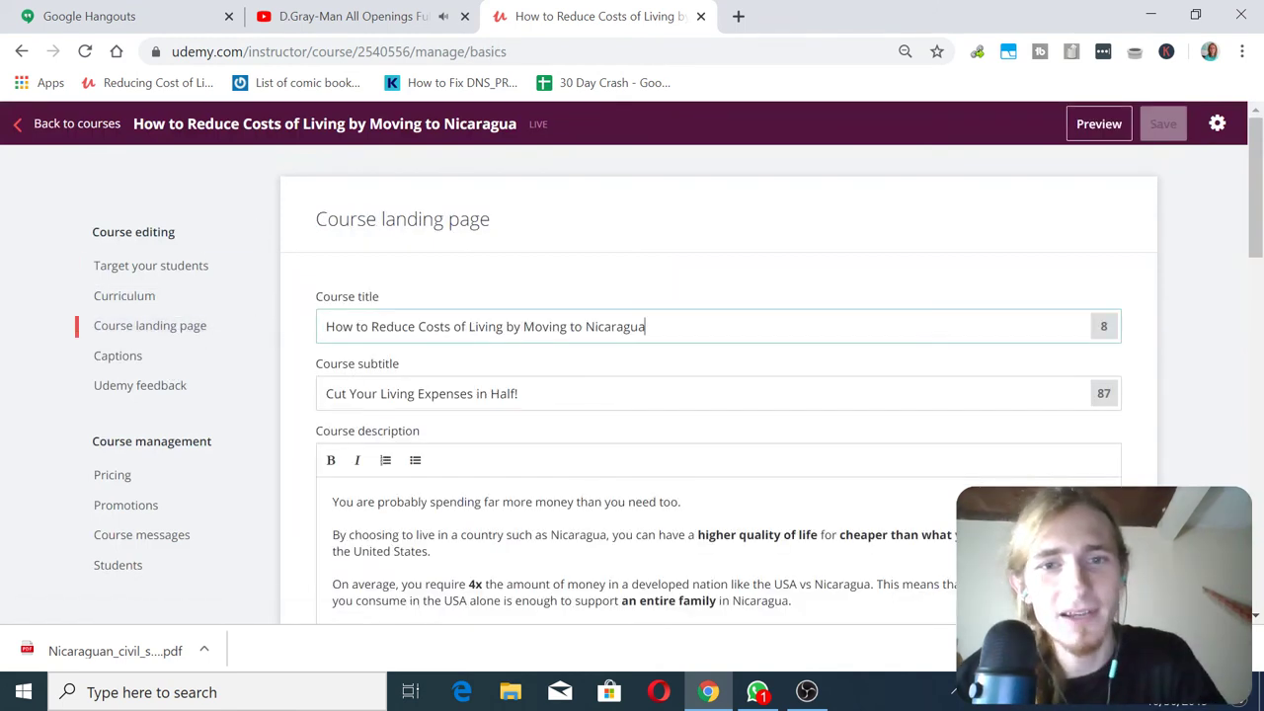
Replace the course title with "How to Retire or Move to Nicaragua in Latin America" and save the landing page
{"action": "key", "text": "ctrl+a"}
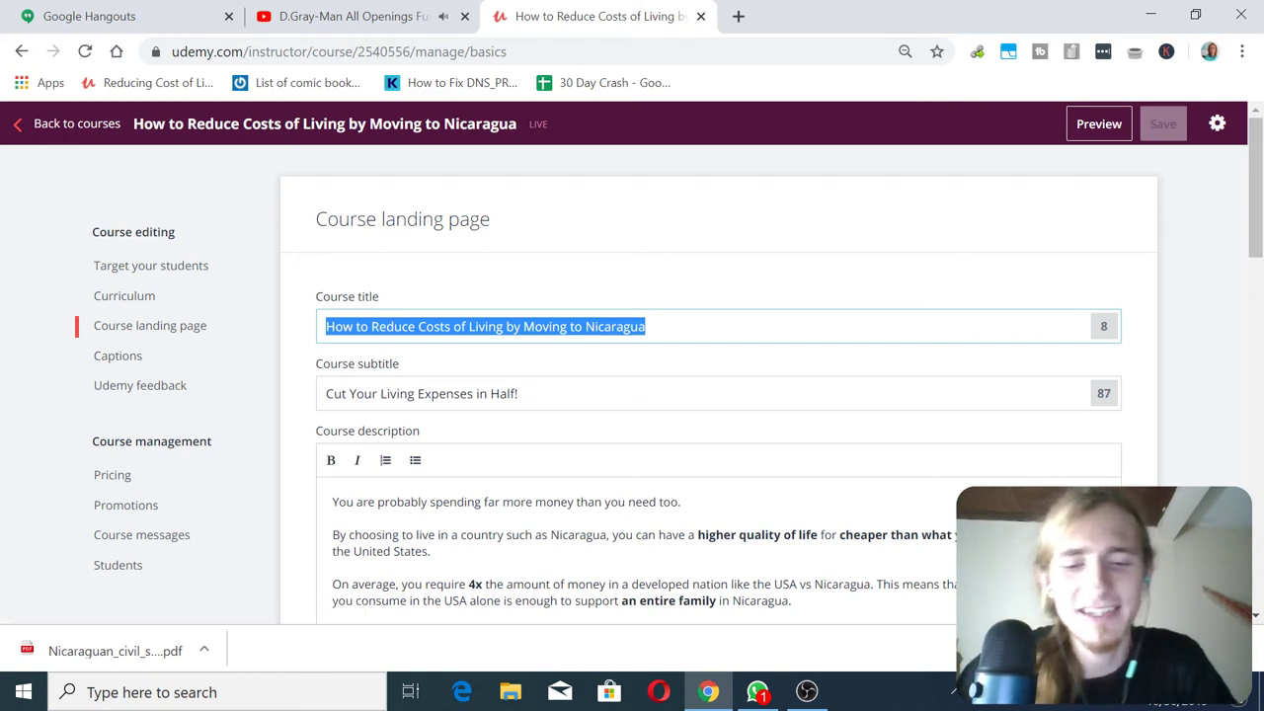
{"action": "type", "text": "How to R"}
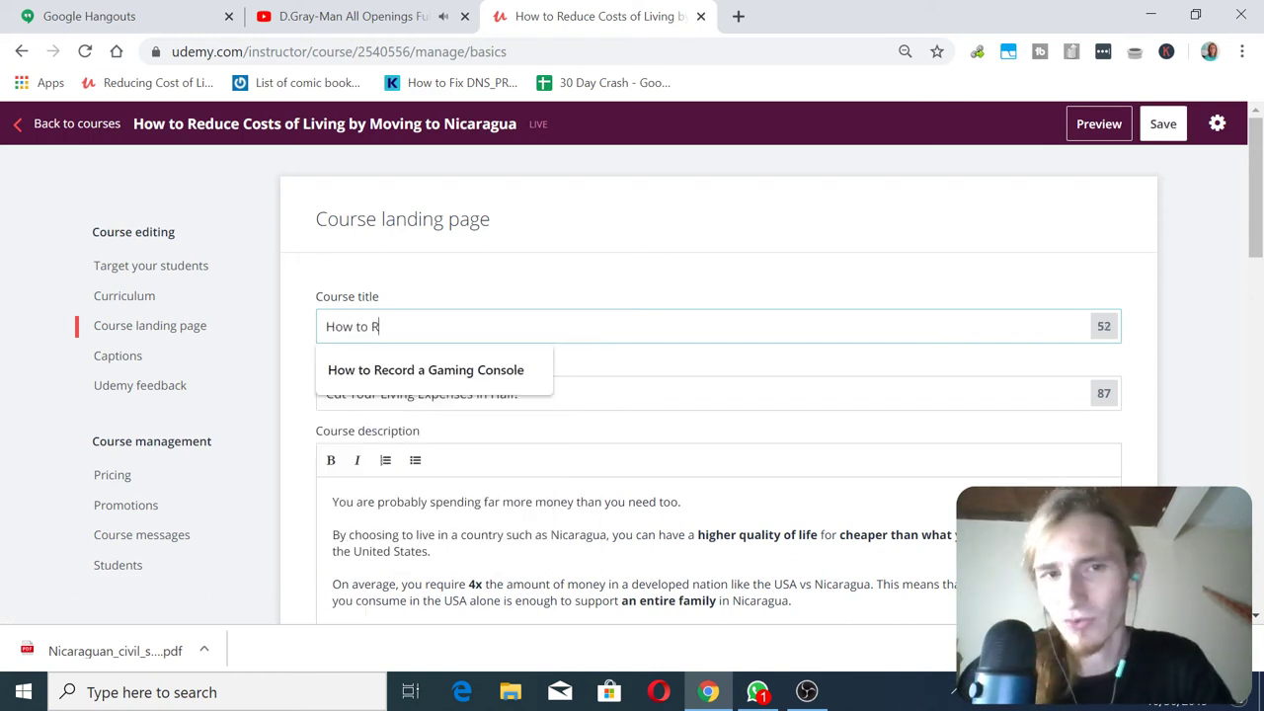
{"action": "type", "text": "etire or "}
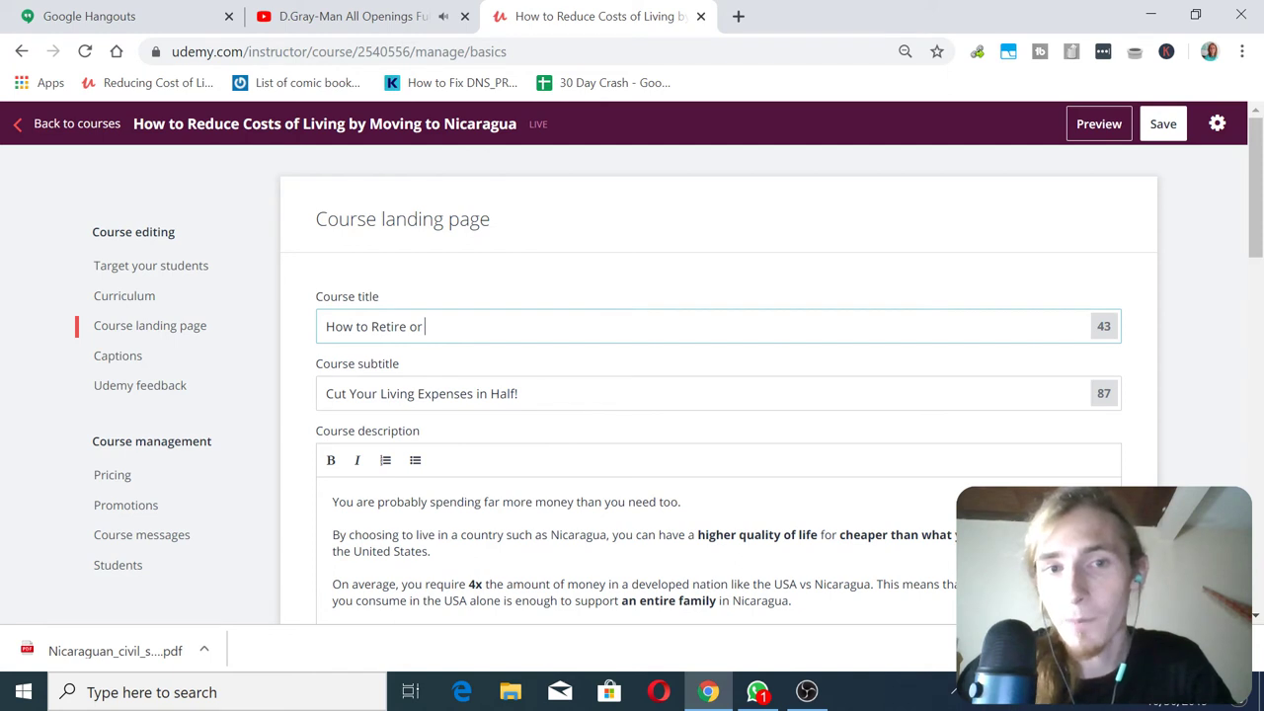
{"action": "type", "text": "Move to "}
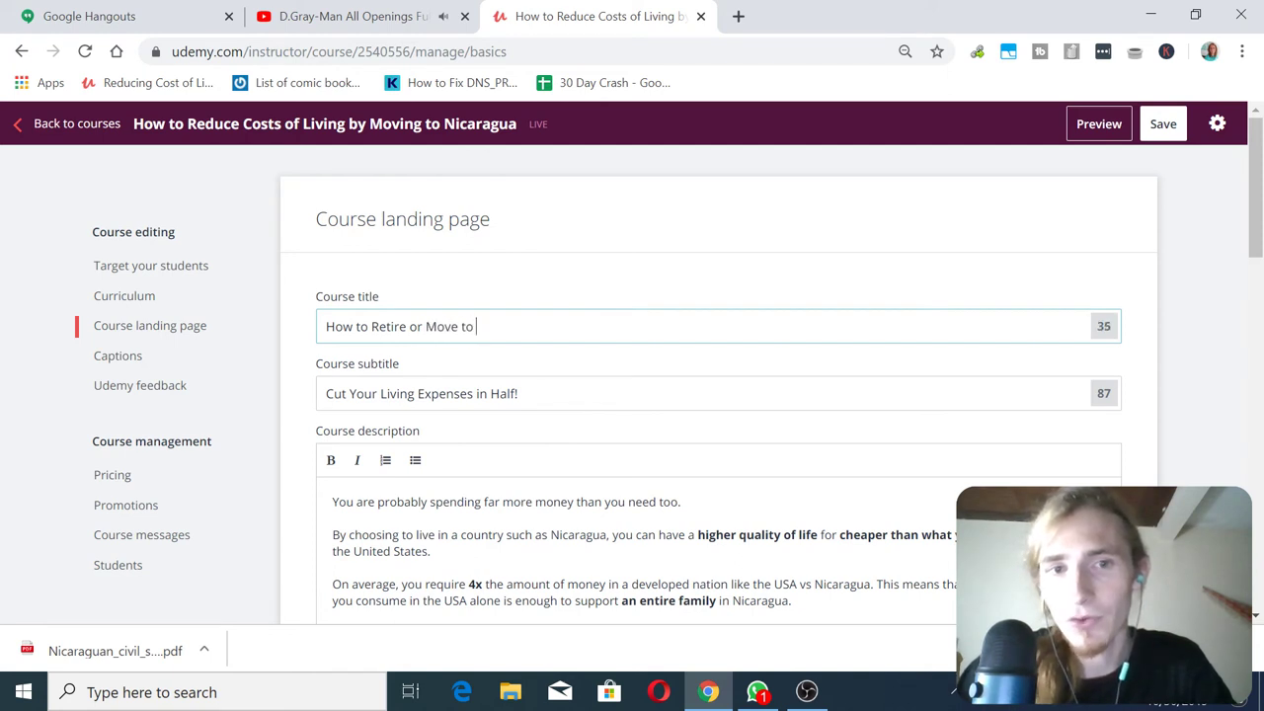
{"action": "type", "text": "Mana"}
{"action": "key", "text": "BackSpace"}
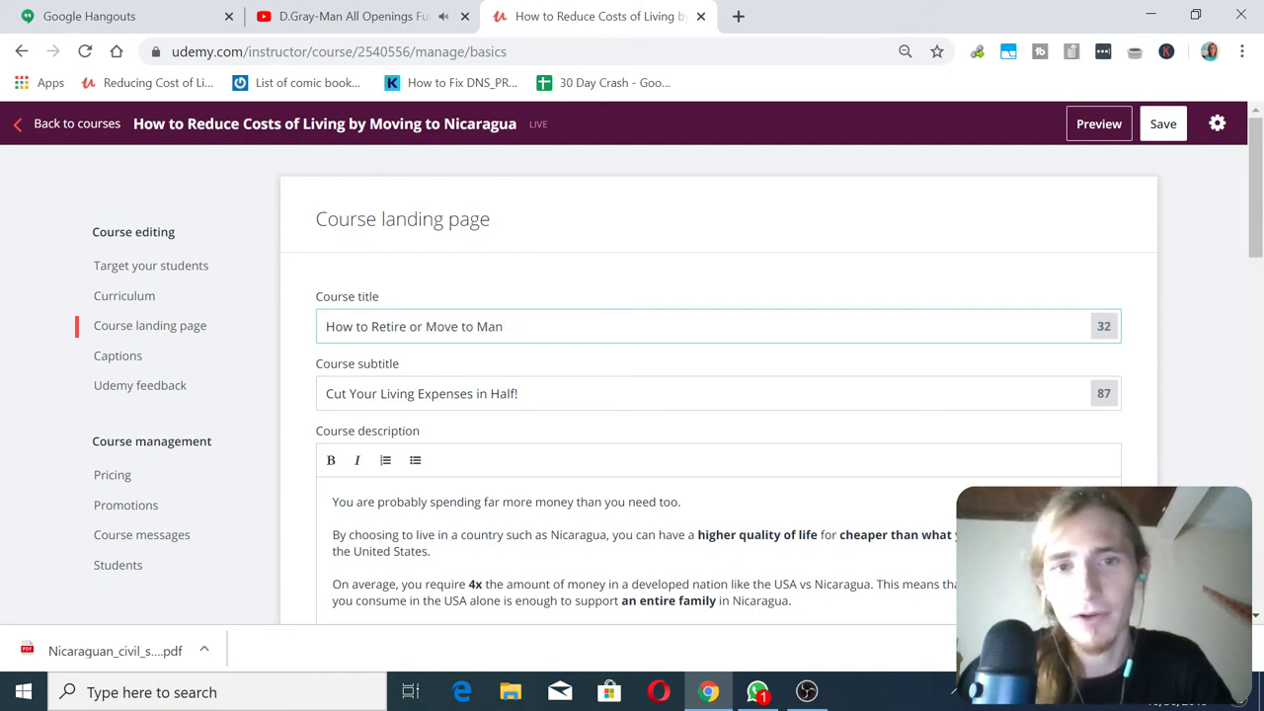
{"action": "key", "text": "BackSpace"}
{"action": "key", "text": "BackSpace"}
{"action": "key", "text": "BackSpace"}
{"action": "type", "text": "Nicaragua"}
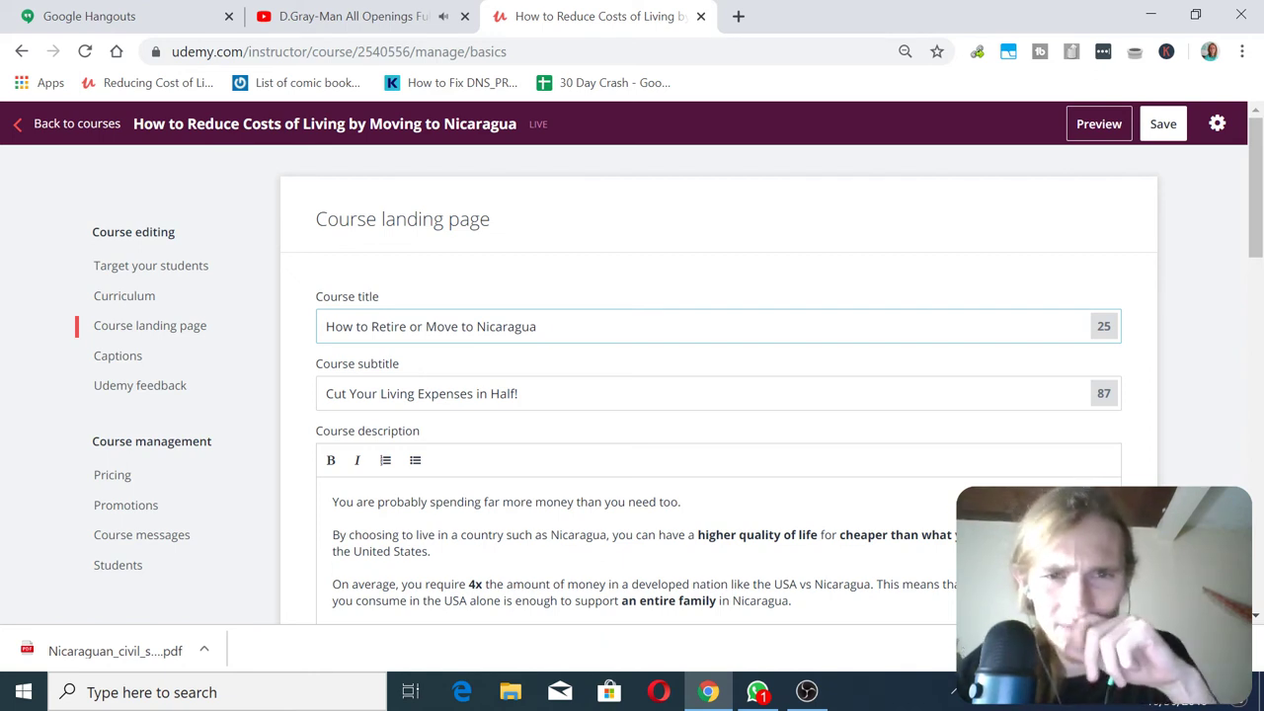
{"action": "type", "text": "in"}
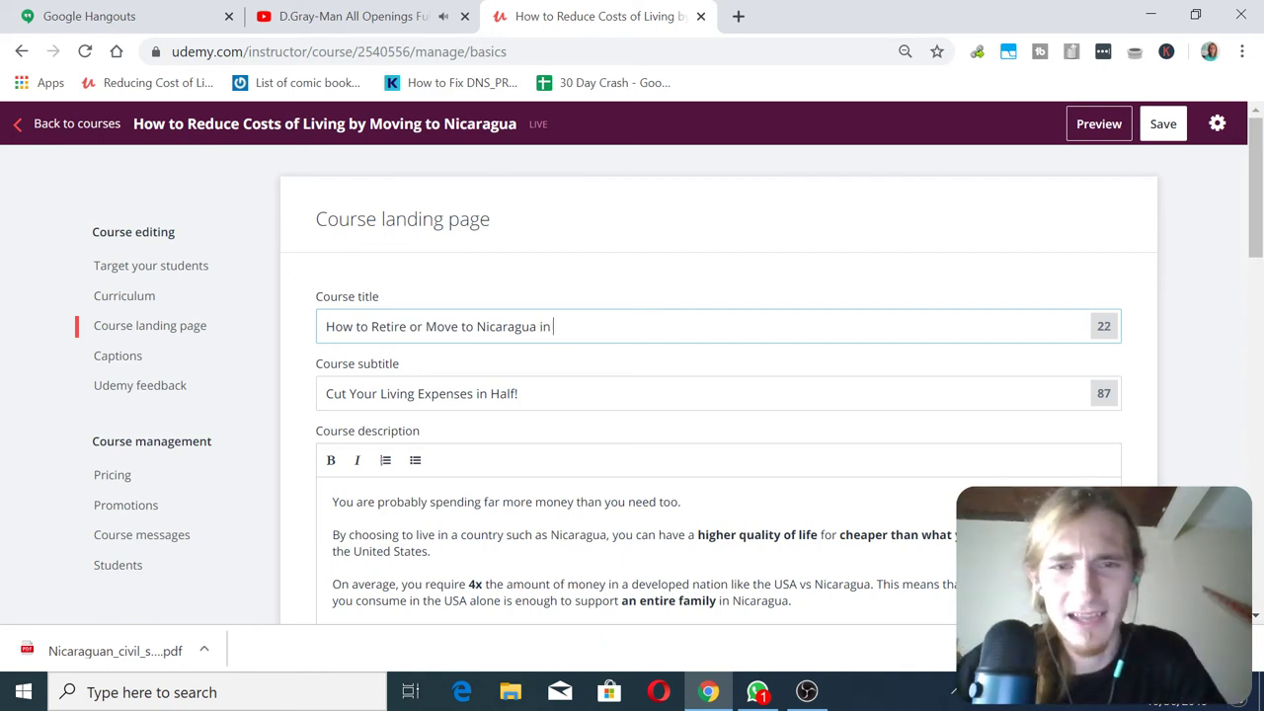
{"action": "type", "text": " Latin America"}
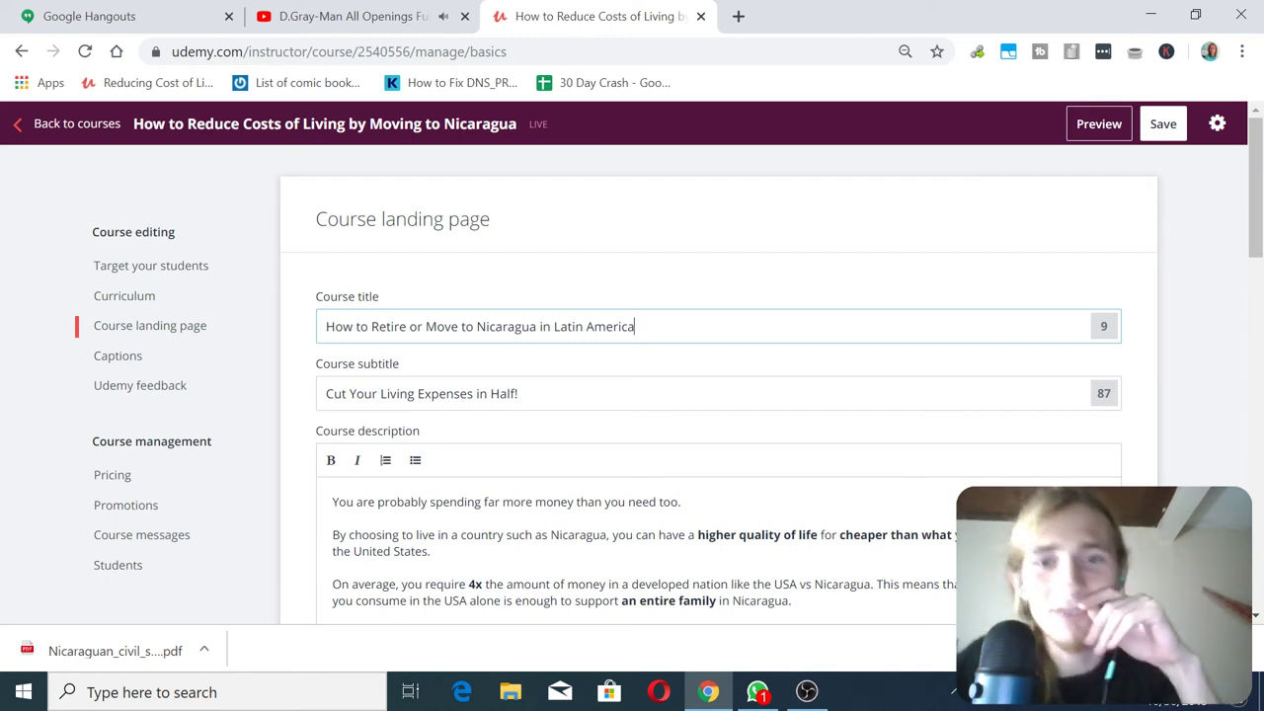
{"action": "left_click", "coordinate": [1162, 293]}
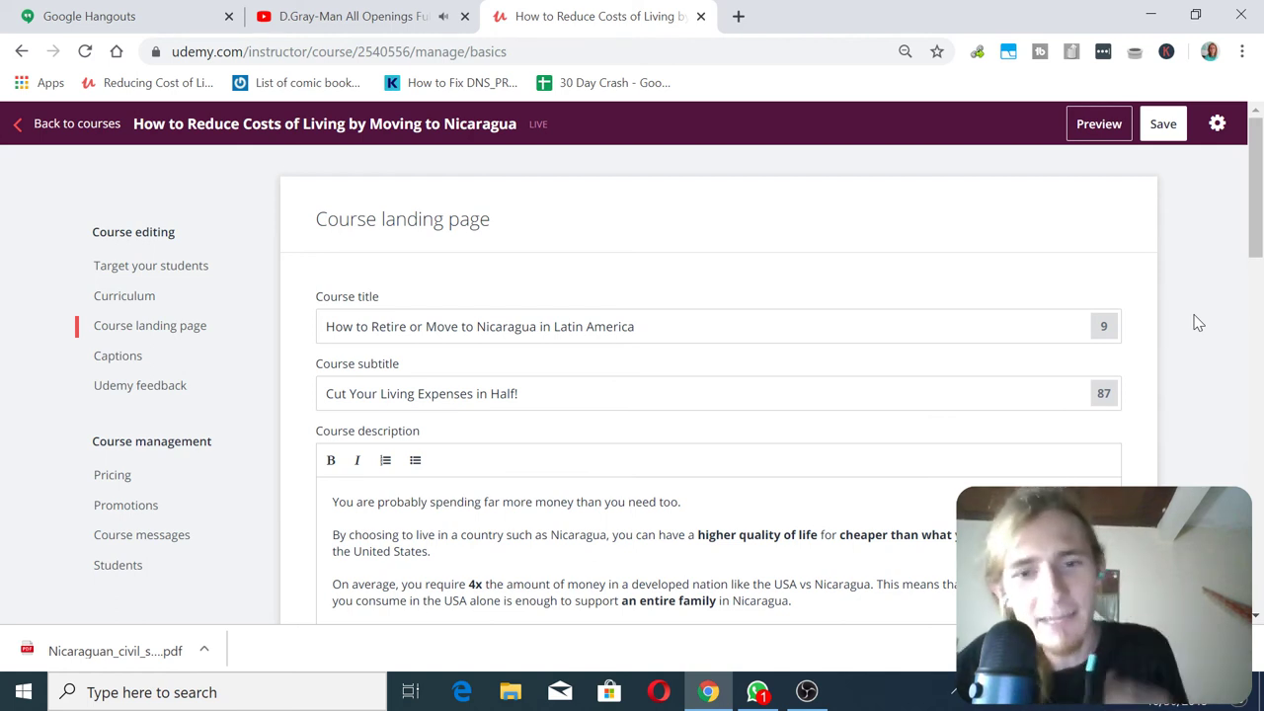
{"action": "left_click", "coordinate": [1174, 124]}
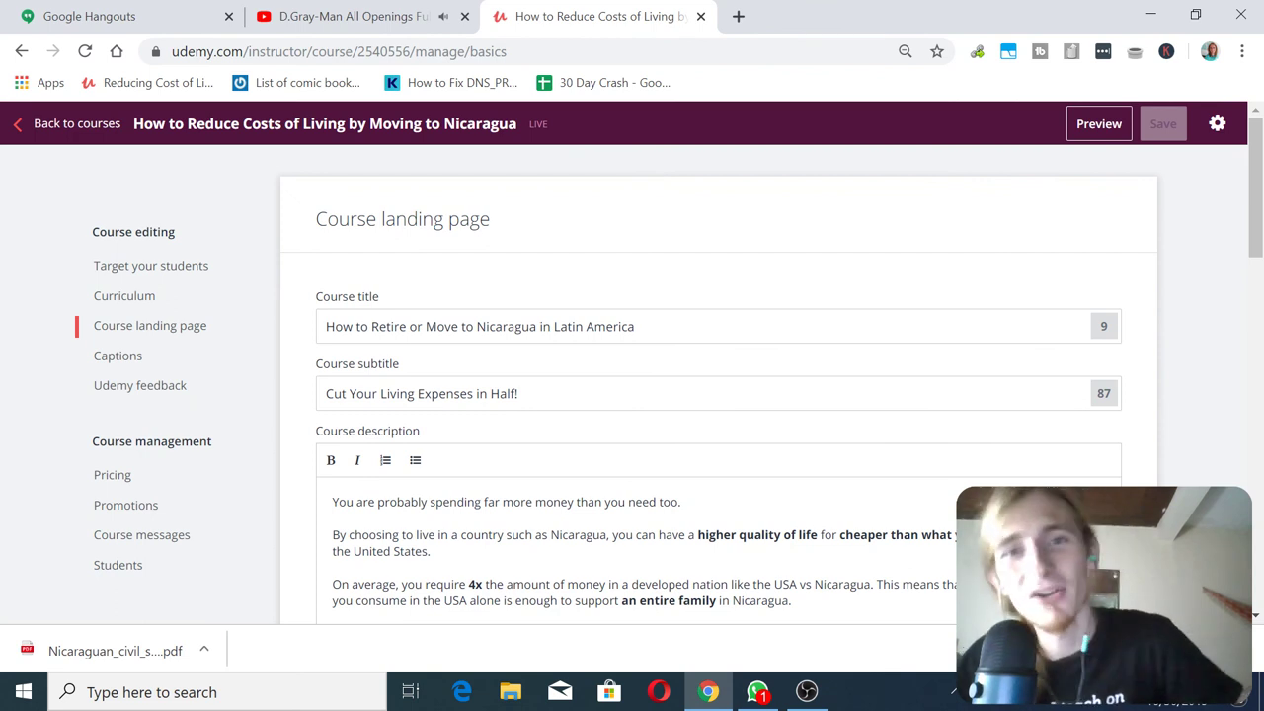
Open the instructor's personal Calendly scheduling page in a new browser tab and view the call options offered there
{"action": "left_click", "coordinate": [736, 14]}
{"action": "type", "text": "ca"}
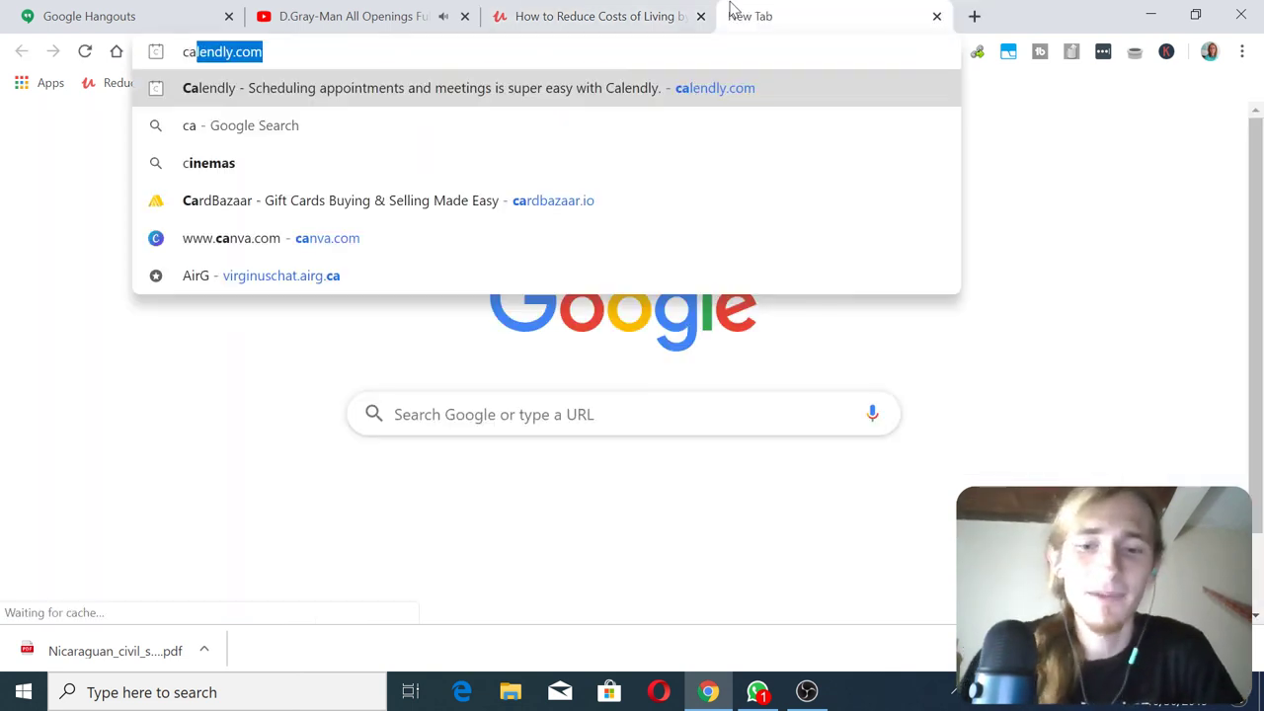
{"action": "type", "text": "le ndl"}
{"action": "key", "text": "BackSpace"}
{"action": "key", "text": "BackSpace"}
{"action": "key", "text": "BackSpace"}
{"action": "key", "text": "BackSpace"}
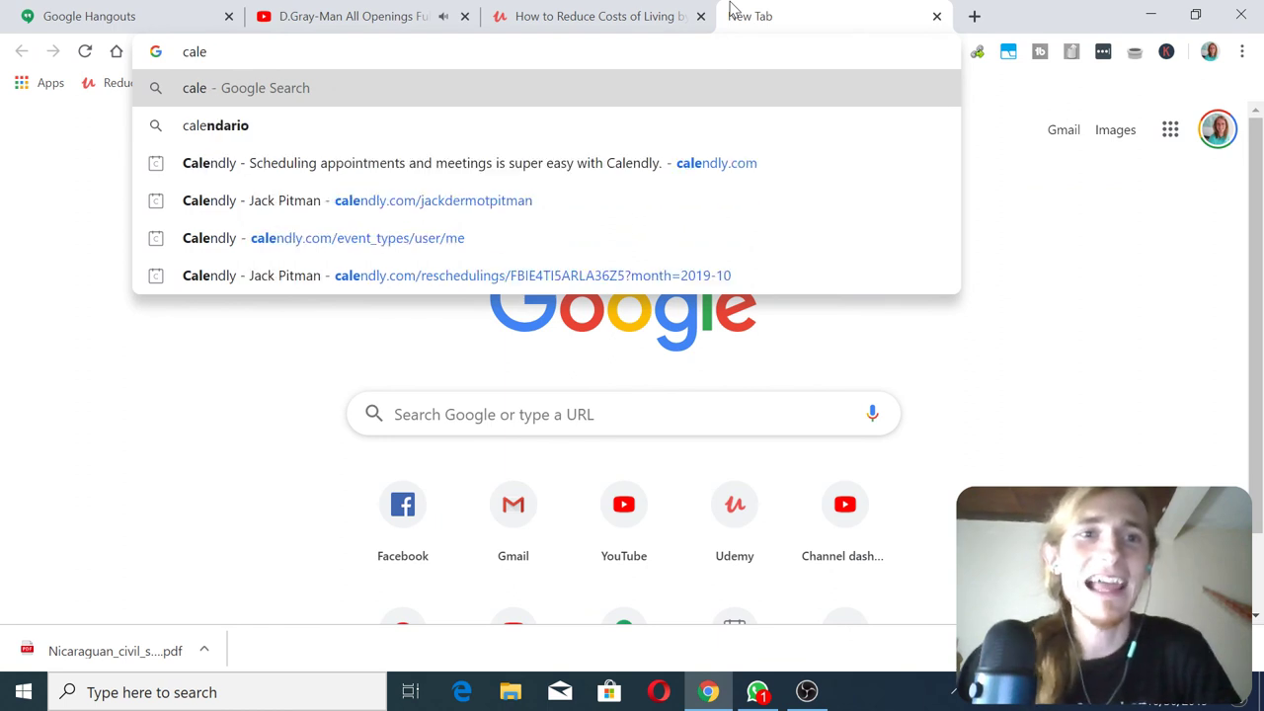
{"action": "type", "text": "ndly.c"}
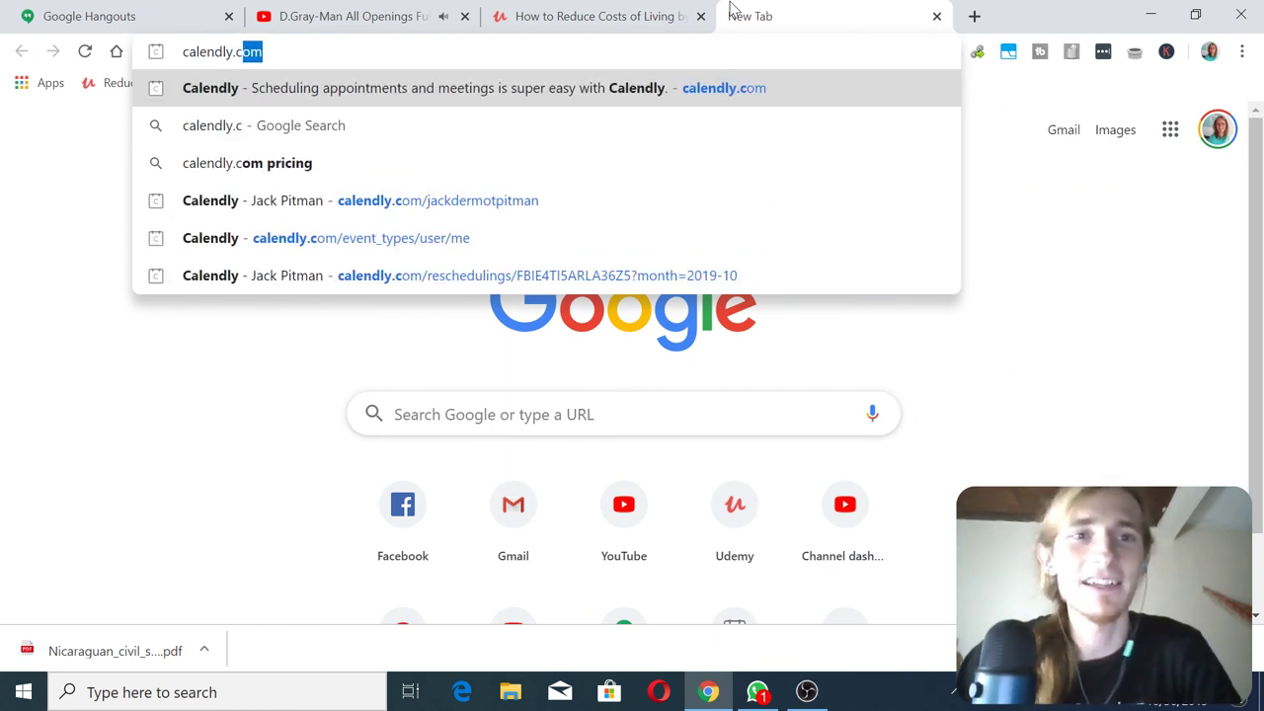
{"action": "type", "text": "om/jackdermotpitman"}
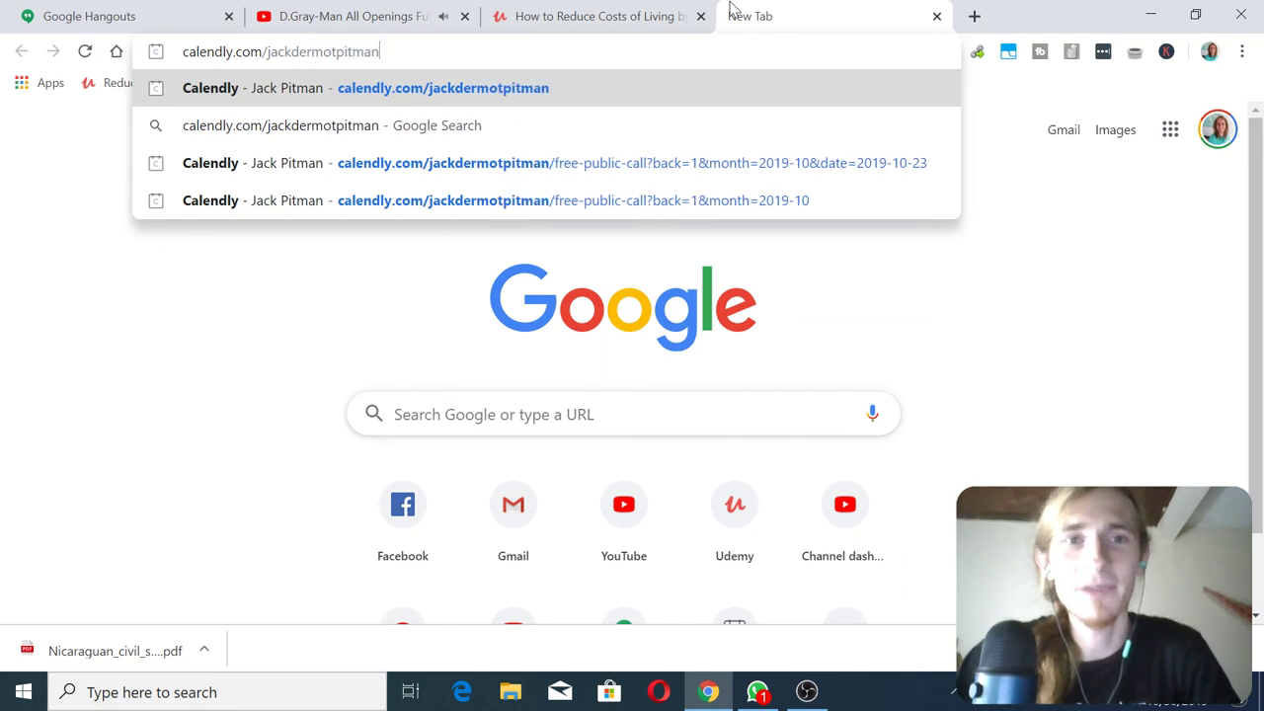
{"action": "key", "text": "Return"}
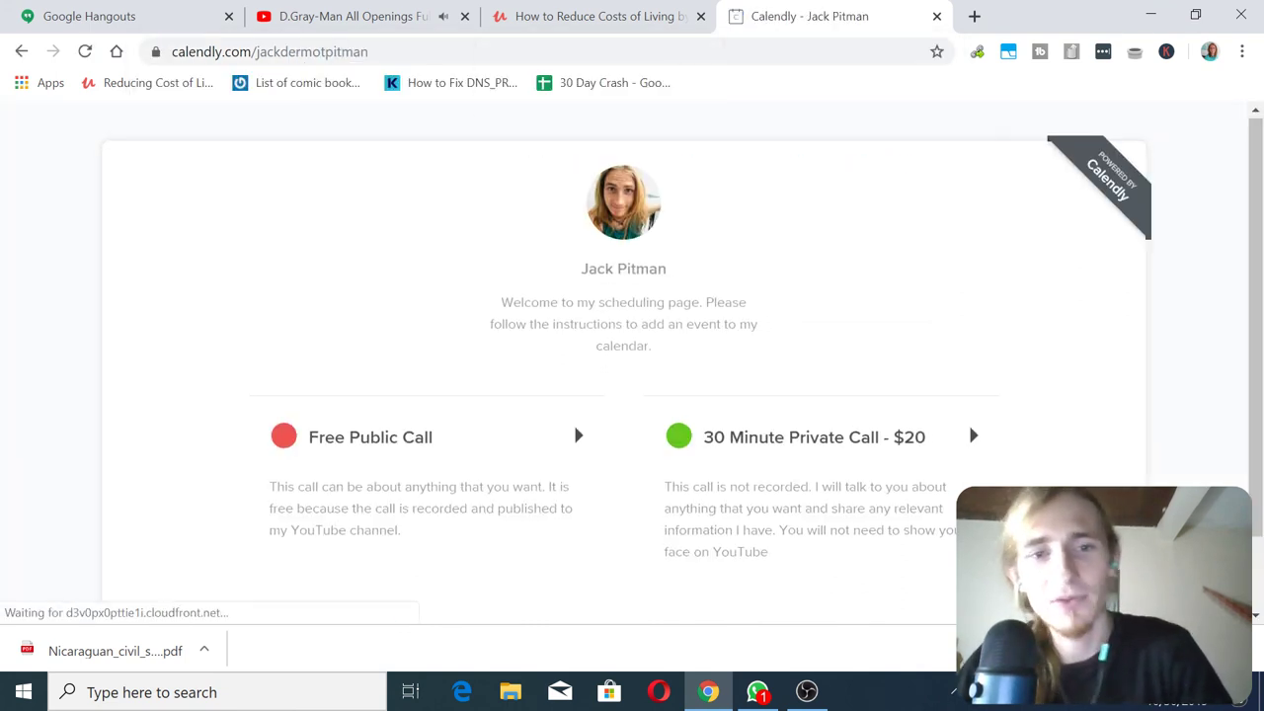
{"action": "scroll", "coordinate": [692, 345], "scroll_direction": "down", "scroll_amount": 1}
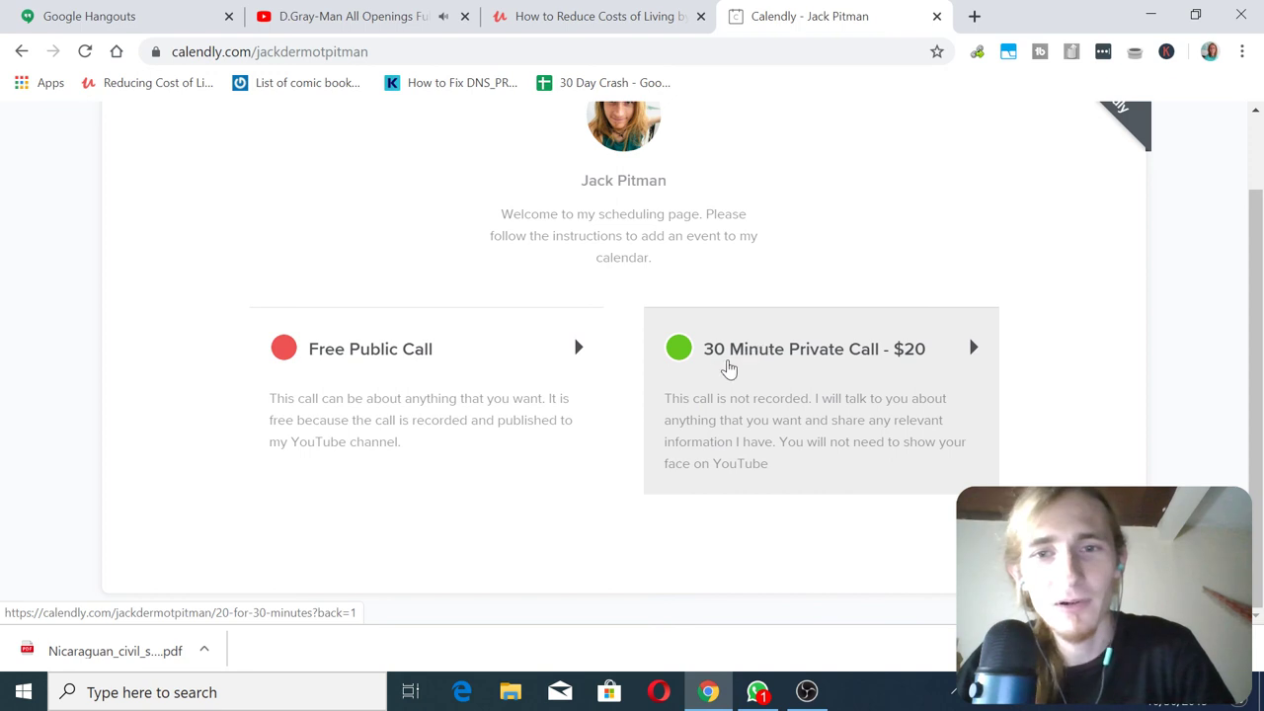